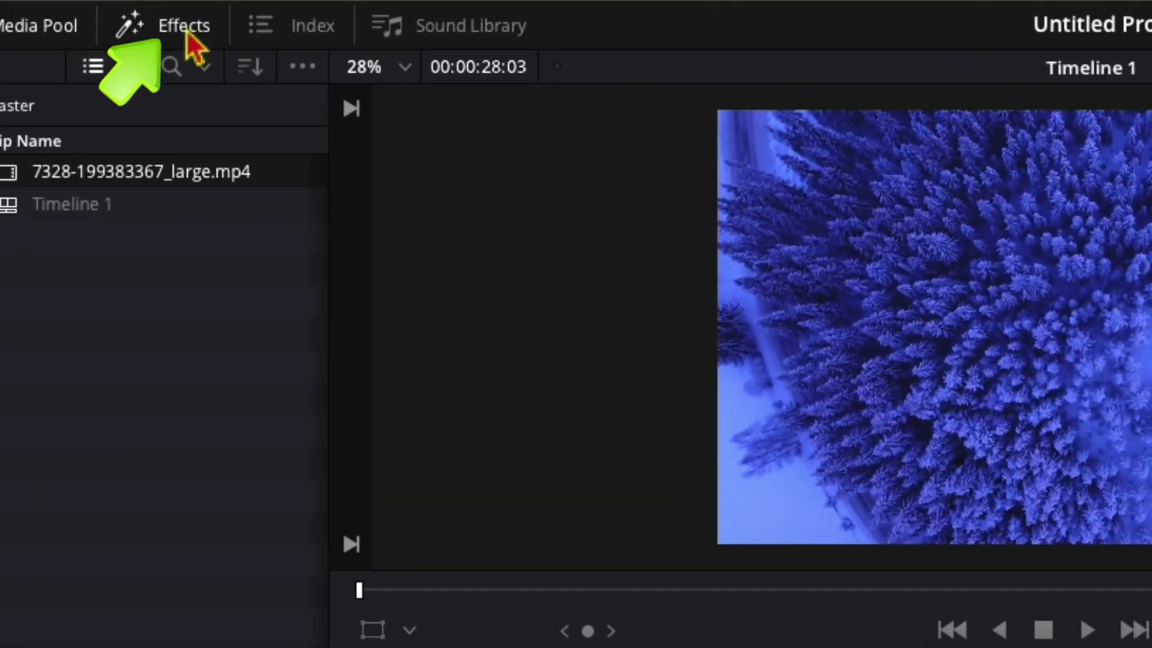
# - Drag a Text+ title from the Effects Library onto V1 and trim it very short
pyautogui.click(183, 26)
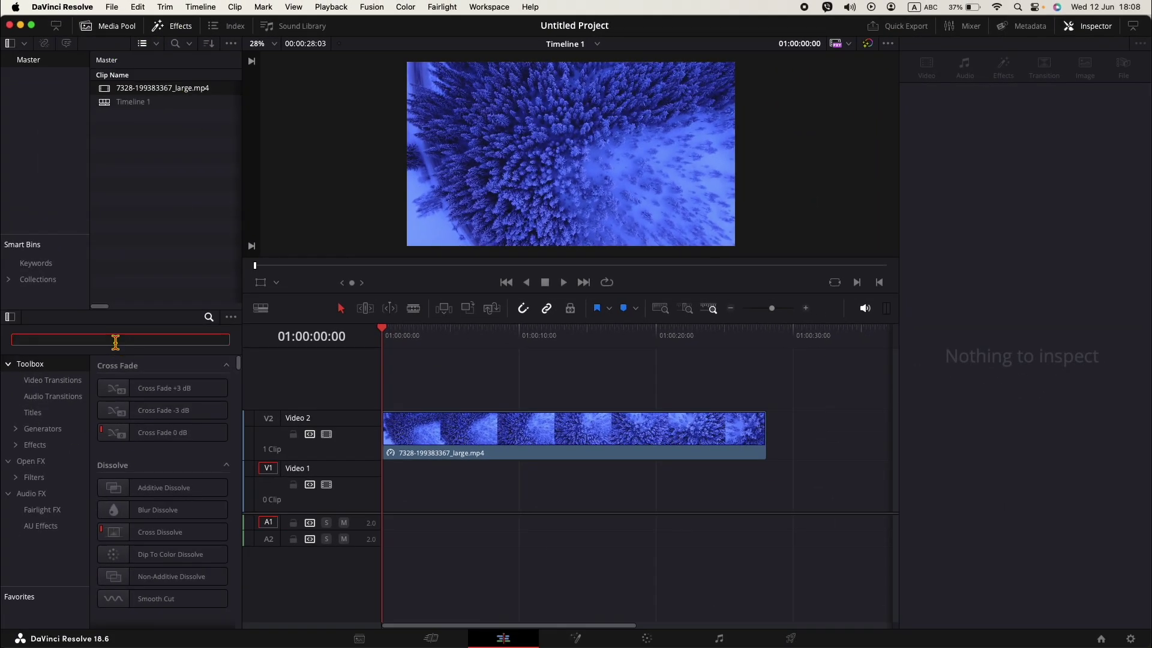
pyautogui.write('text')
pyautogui.click(122, 410)
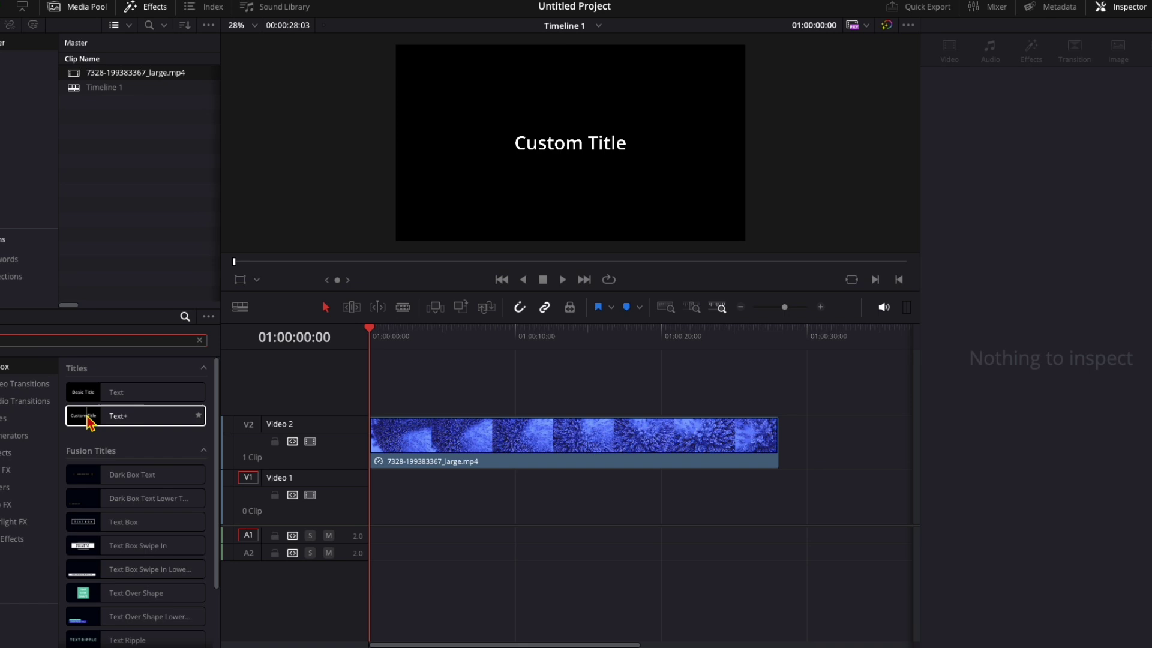
pyautogui.moveTo(88, 421); pyautogui.dragTo(355, 522)
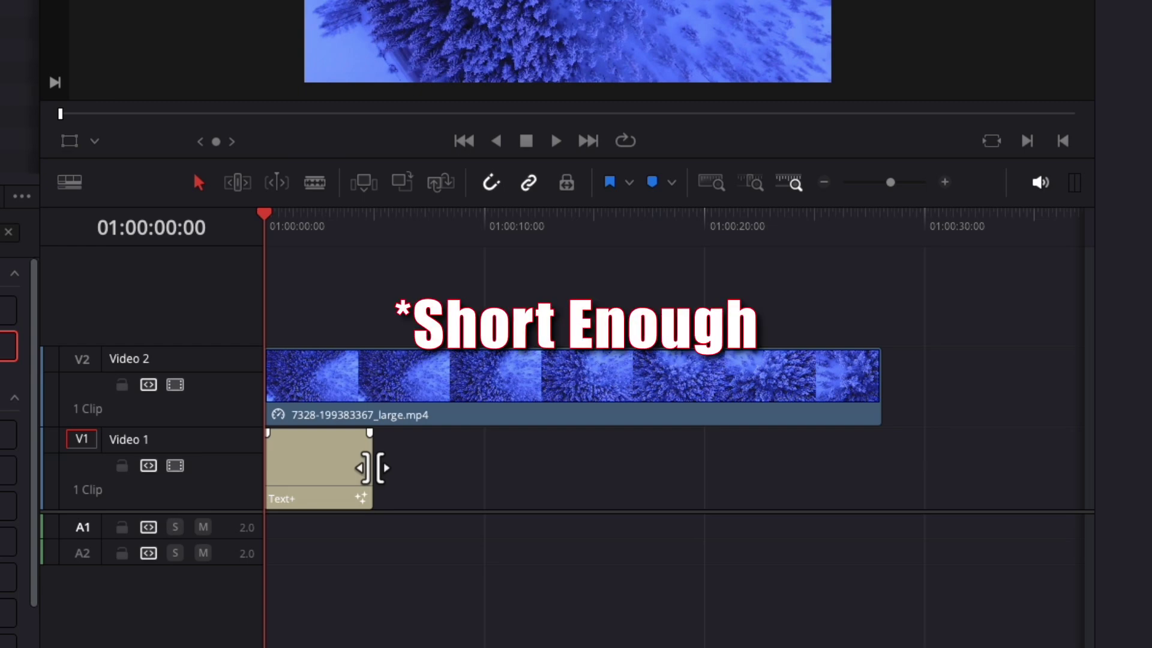
pyautogui.moveTo(372, 467); pyautogui.dragTo(316, 466)
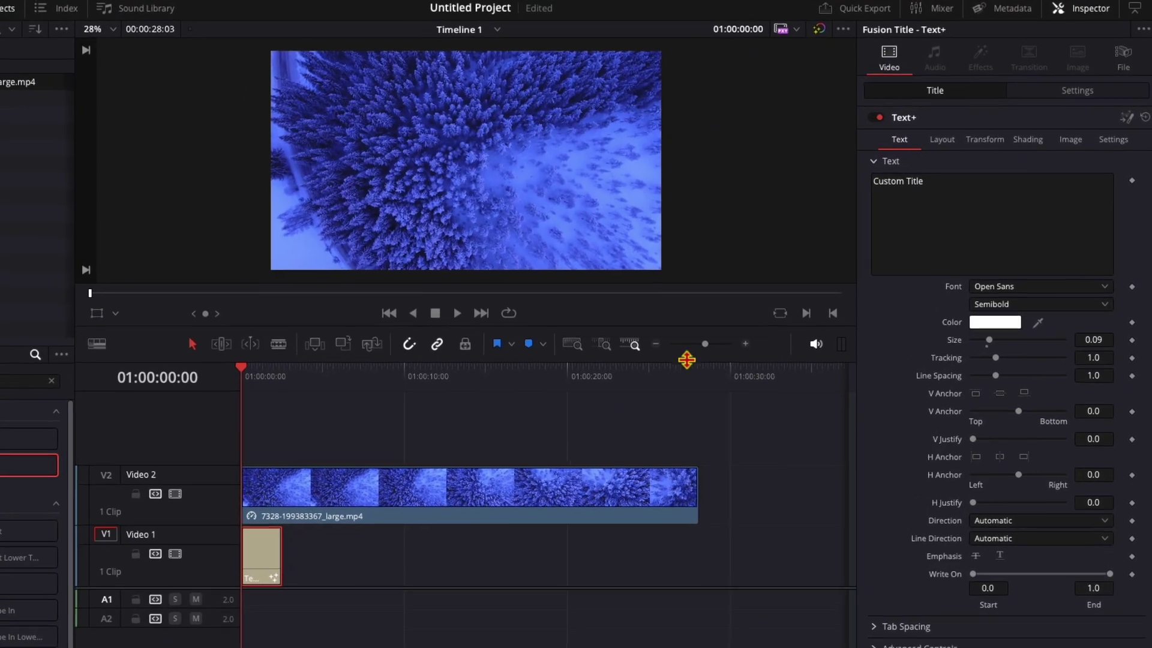
# - Replace 'Custom Title' with FOREST and set the font to Gill Sans Bold
pyautogui.click(956, 191)
pyautogui.write('FOREST')
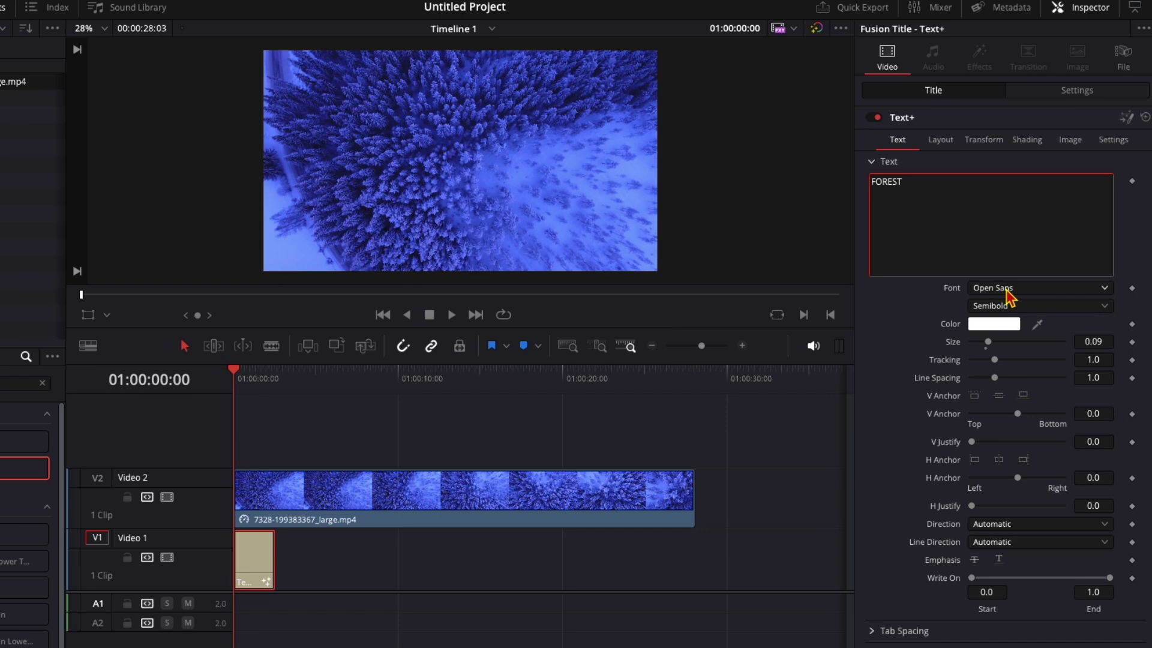
pyautogui.click(1009, 290)
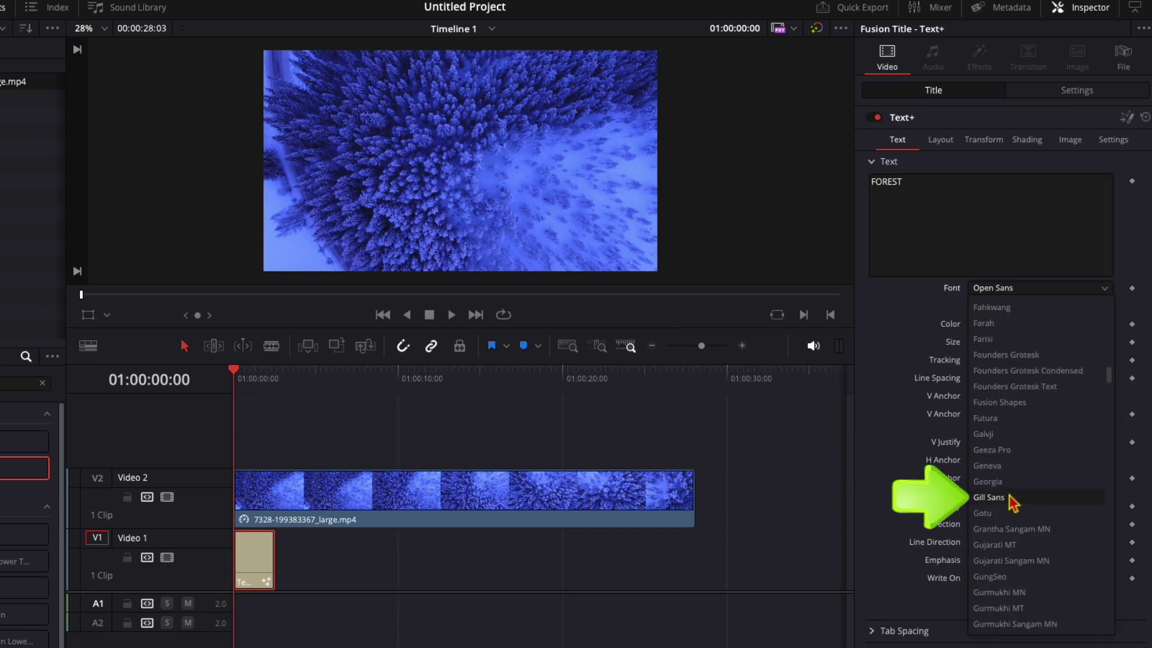
pyautogui.click(1007, 493)
pyautogui.click(1008, 306)
pyautogui.click(1002, 373)
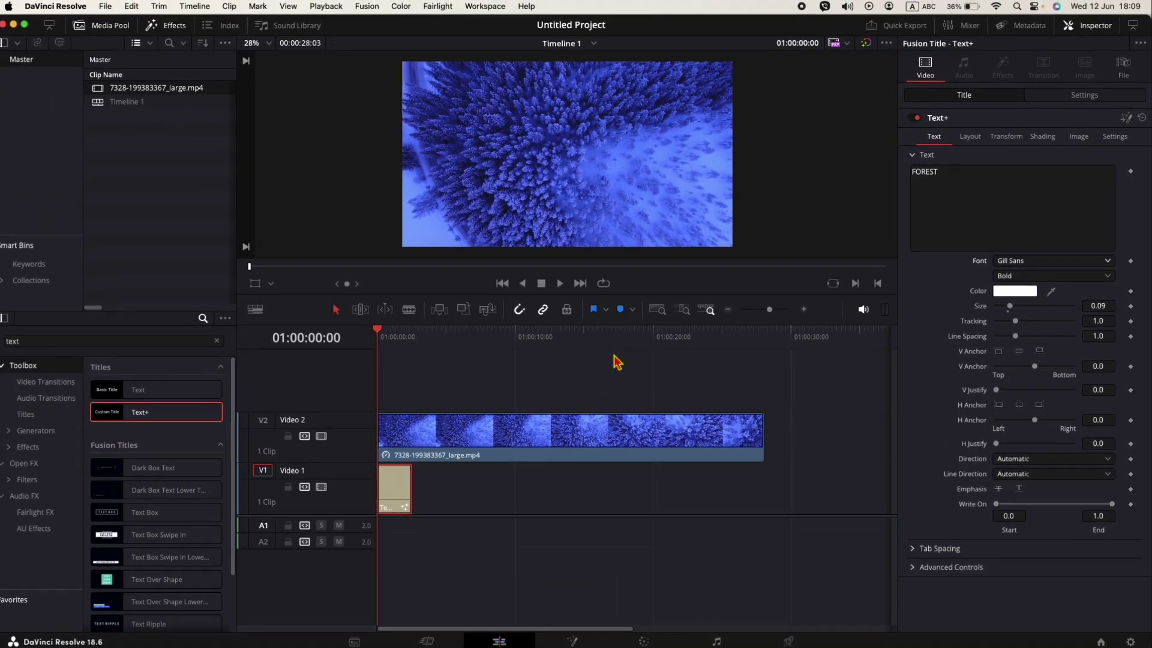
# - Set the V2 forest clip's Composite Mode to Darken
pyautogui.click(433, 436)
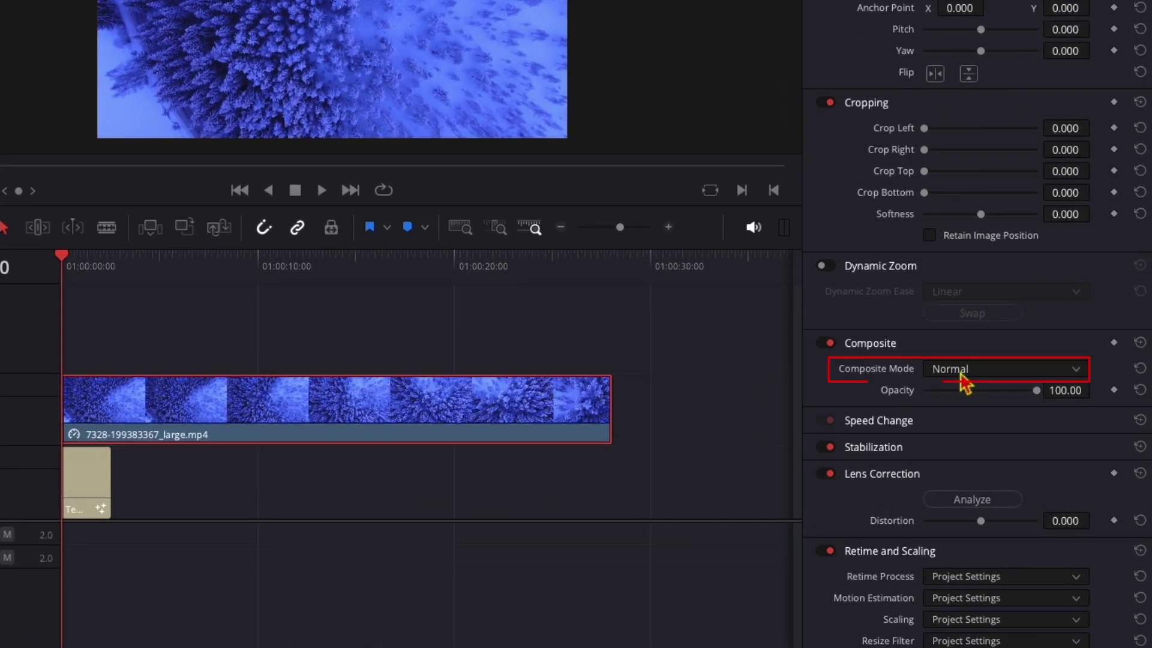
pyautogui.click(957, 370)
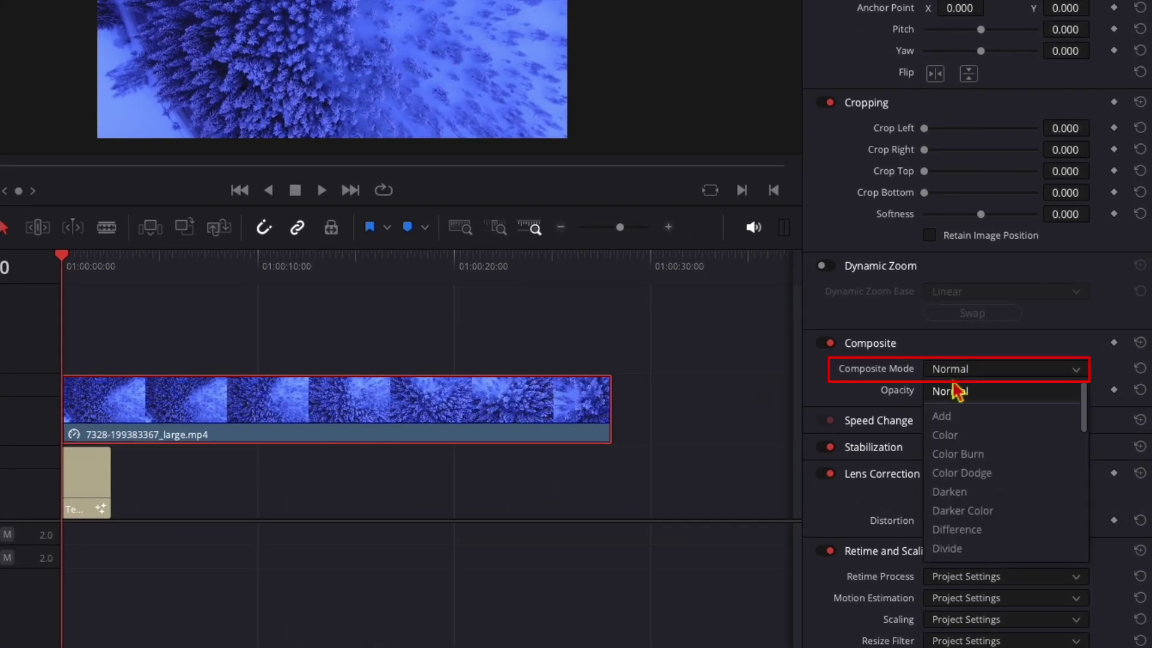
pyautogui.click(950, 491)
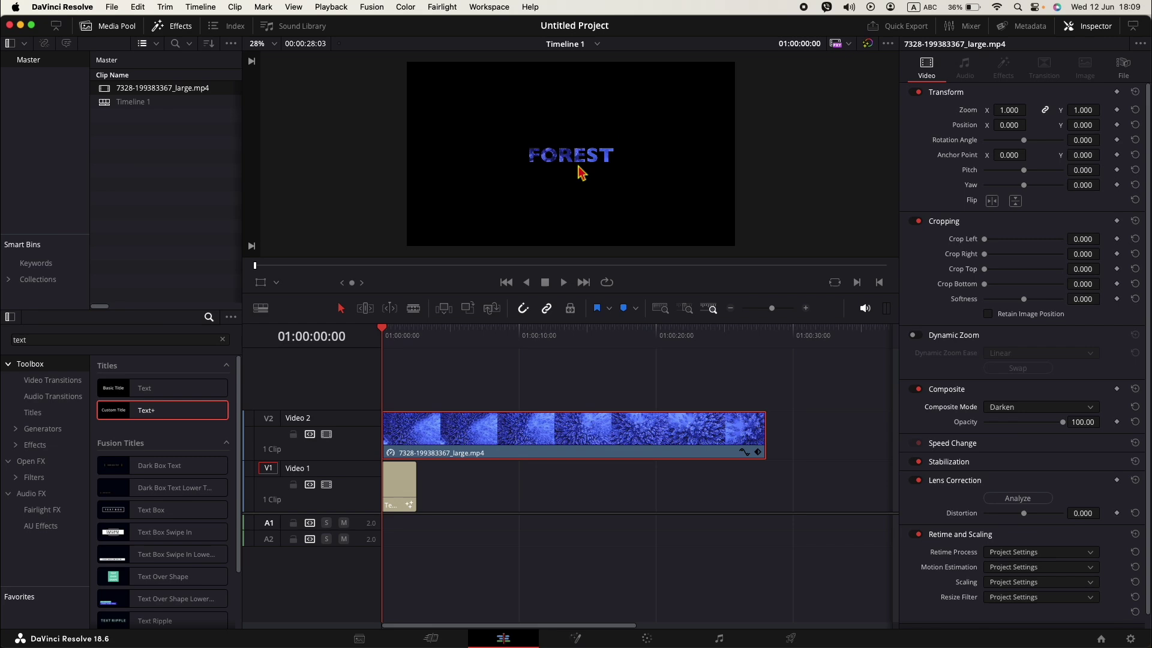
# - Enlarge the Text+ title's Size to about 0.29
pyautogui.click(407, 489)
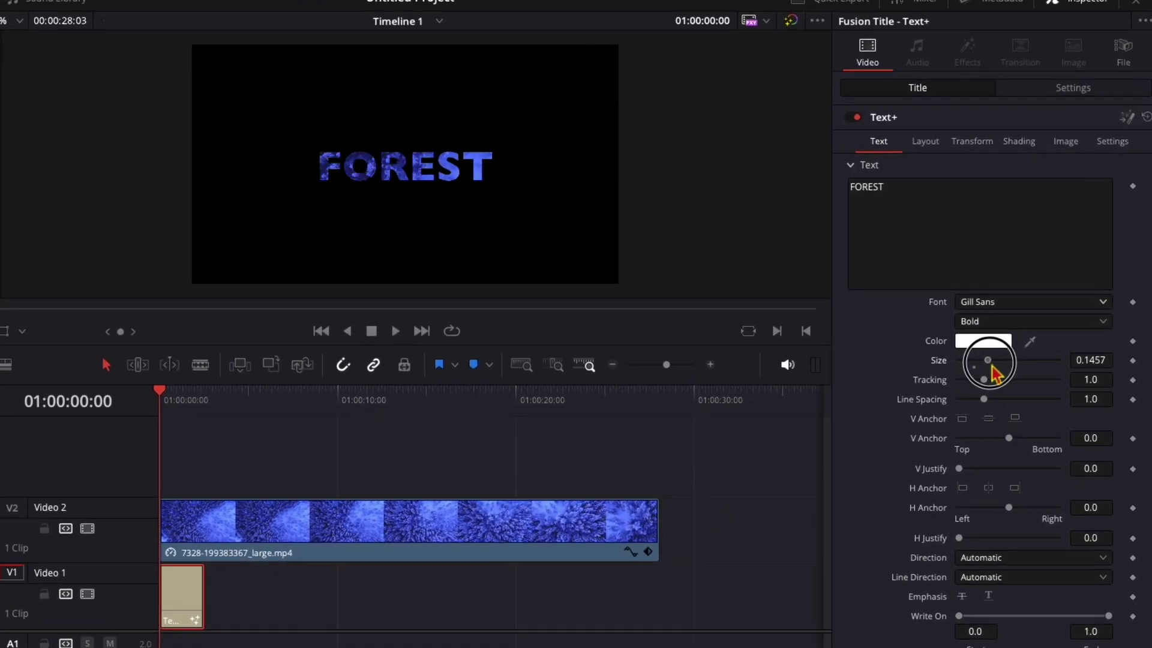
pyautogui.moveTo(1010, 304); pyautogui.dragTo(1015, 304)
pyautogui.moveTo(1013, 361); pyautogui.dragTo(1015, 361)
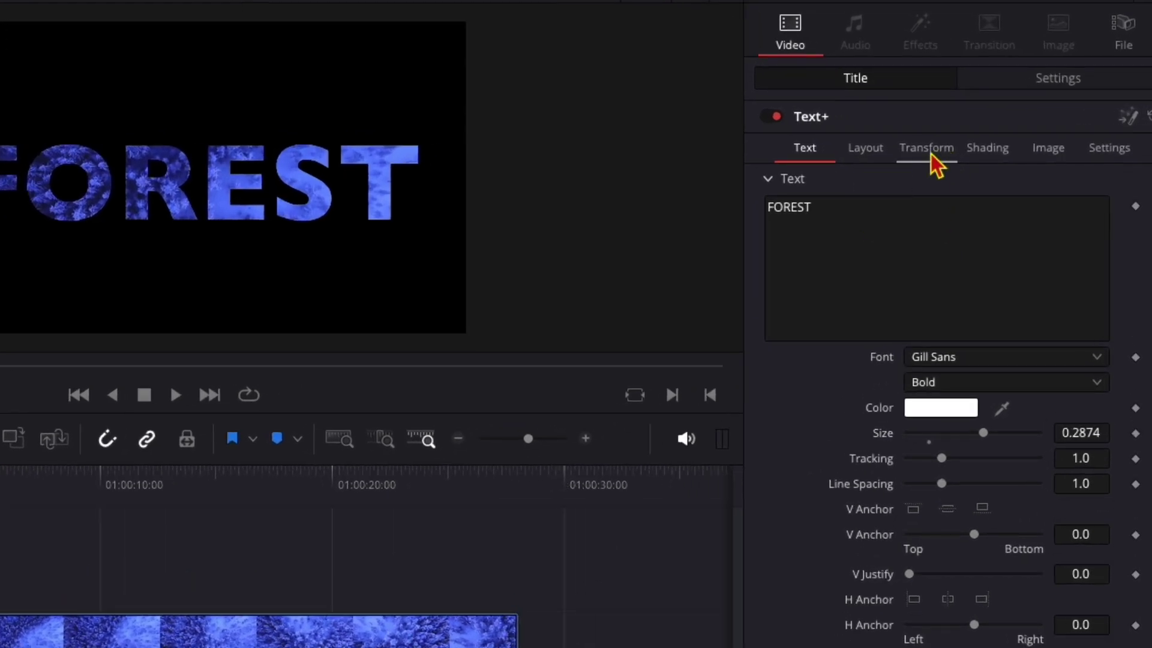
# - Stretch the letters to Size Y about 1.5 and set Layout Center Y to 0.442
pyautogui.click(937, 164)
pyautogui.click(776, 381)
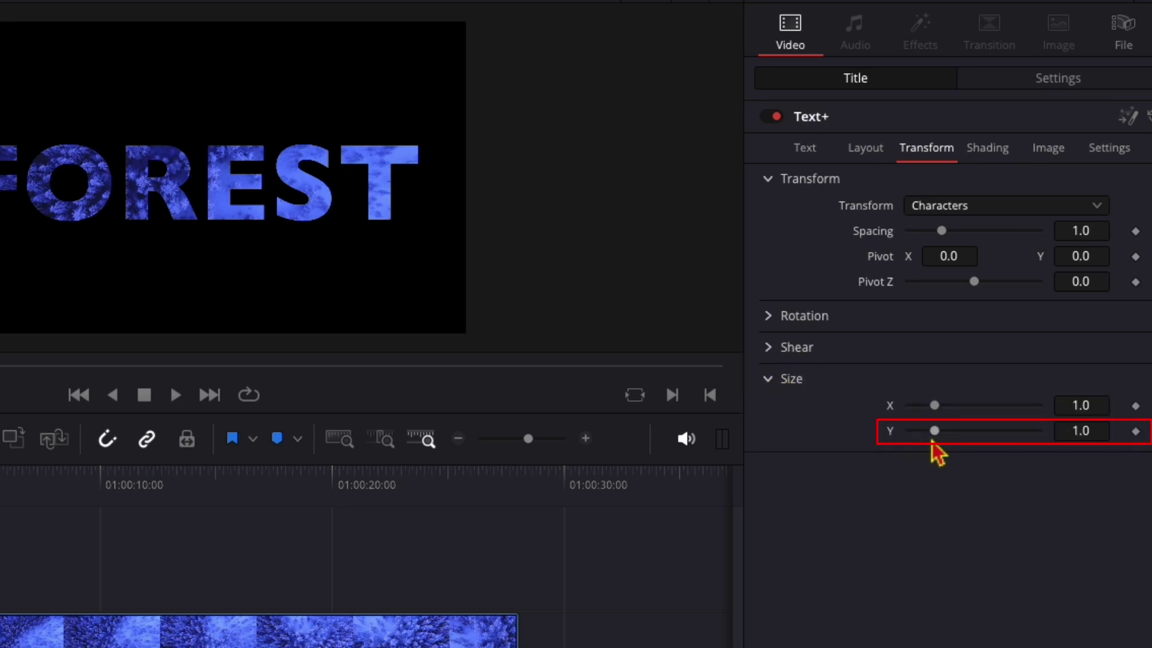
pyautogui.moveTo(934, 431); pyautogui.dragTo(948, 430)
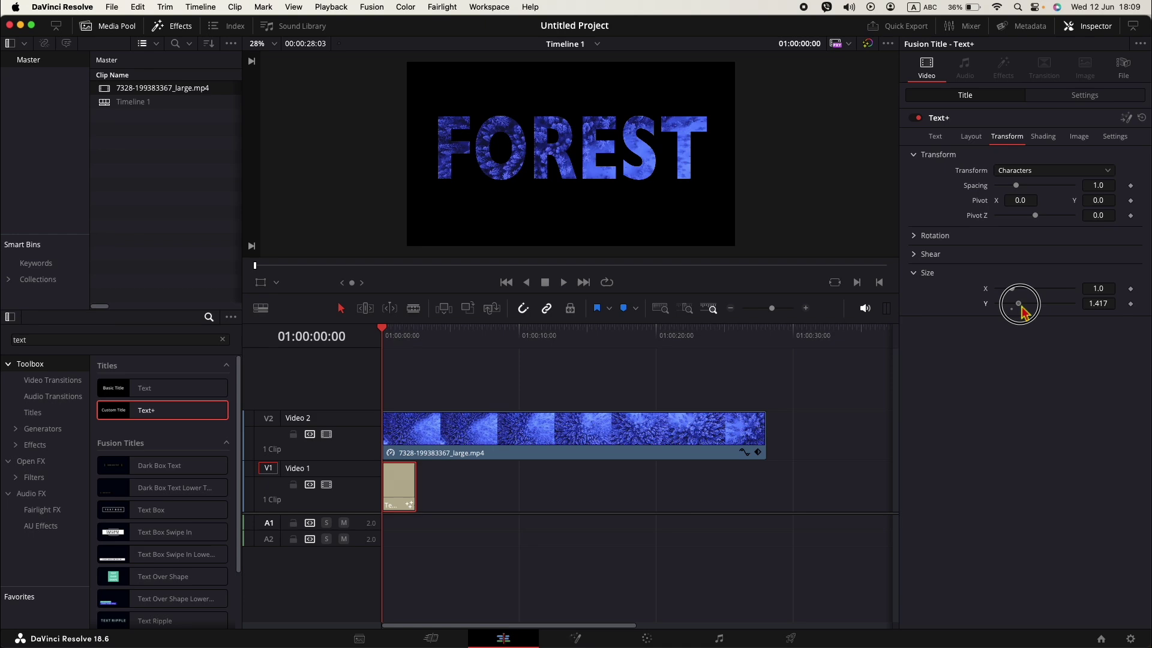
pyautogui.moveTo(1020, 315); pyautogui.dragTo(1025, 309)
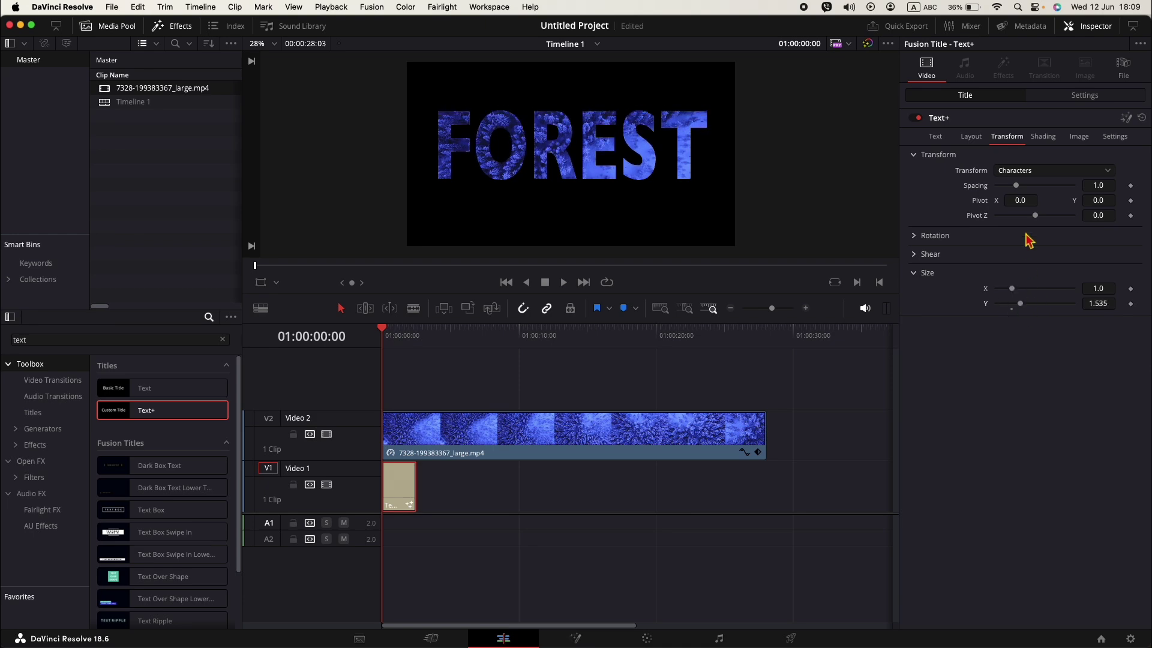
pyautogui.click(970, 137)
pyautogui.write('0.59')
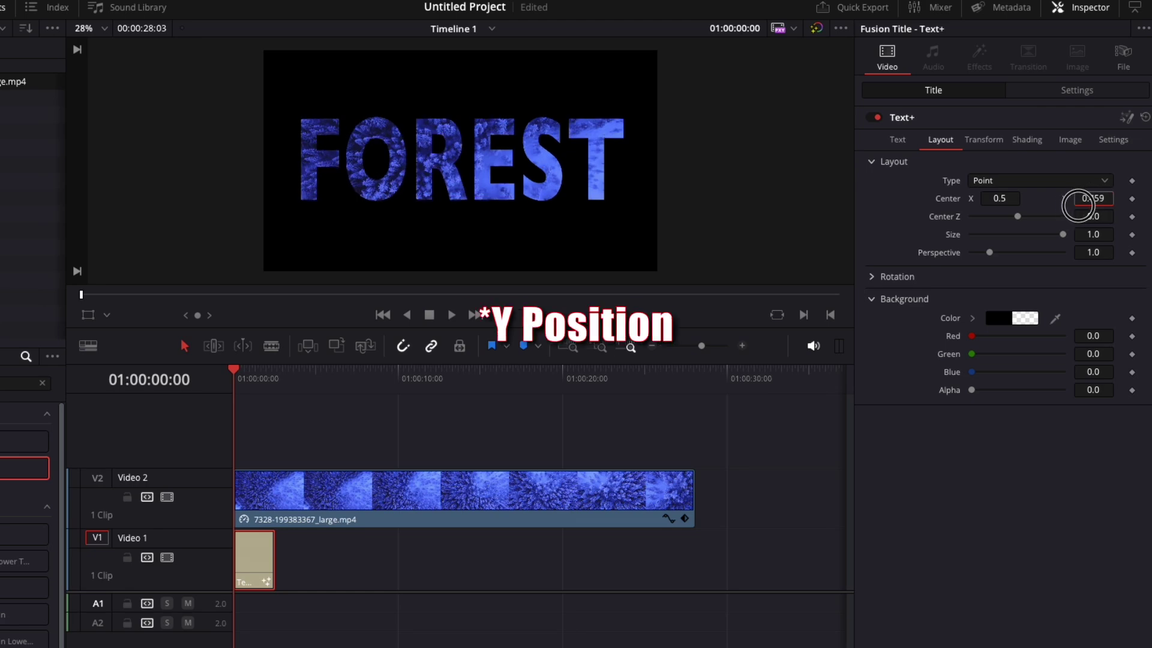
pyautogui.moveTo(1092, 198); pyautogui.dragTo(1067, 211)
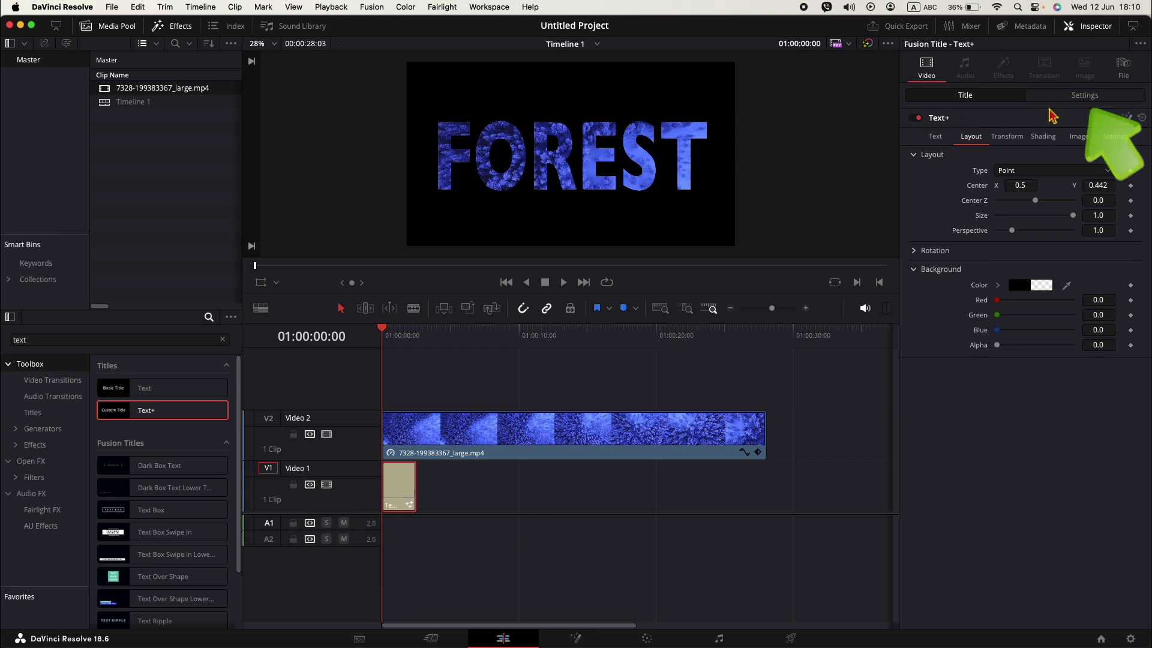
# - Enable Dynamic Zoom in the title clip's Settings tab
pyautogui.click(1084, 96)
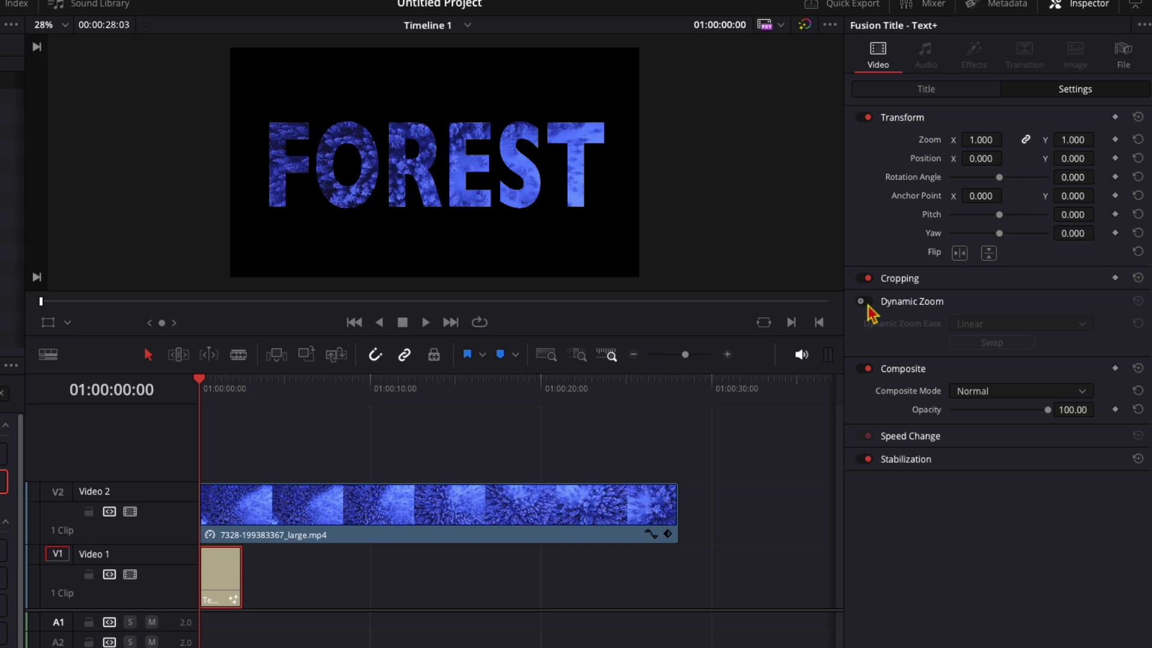
pyautogui.click(913, 266)
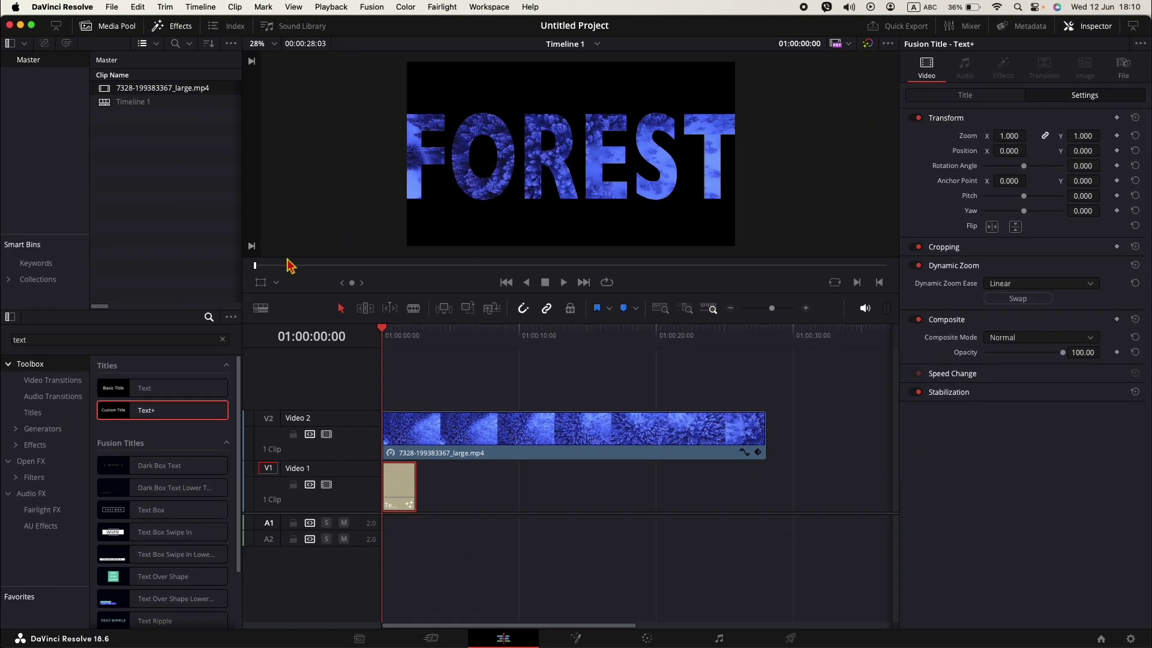
# - Use the Dynamic Zoom overlay to shrink the end box onto the R and enlarge the start box to full frame
pyautogui.click(276, 283)
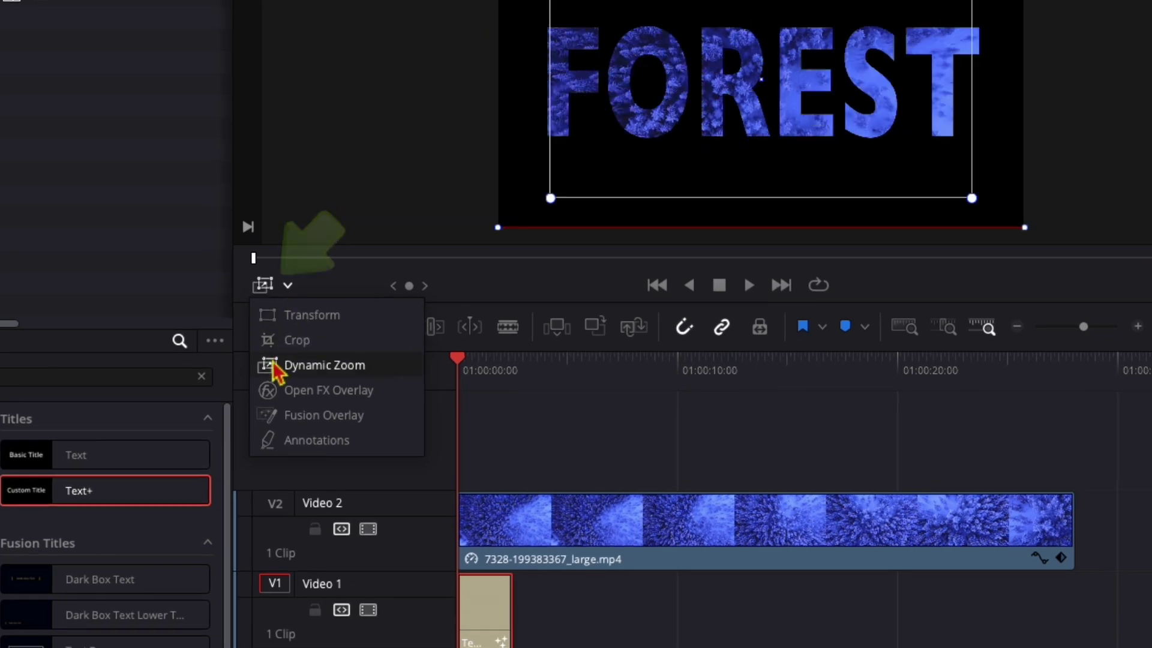
pyautogui.click(324, 365)
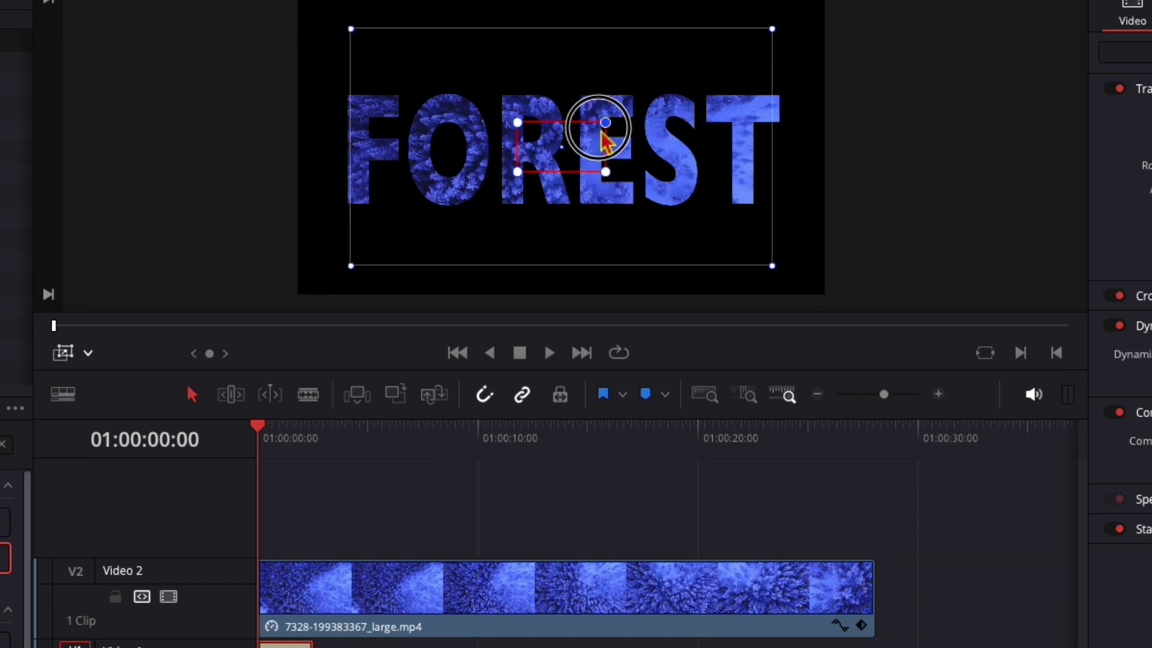
pyautogui.scroll(5, 576, 153)
pyautogui.scroll(5, 580, 166)
pyautogui.moveTo(671, 86); pyautogui.dragTo(502, 144)
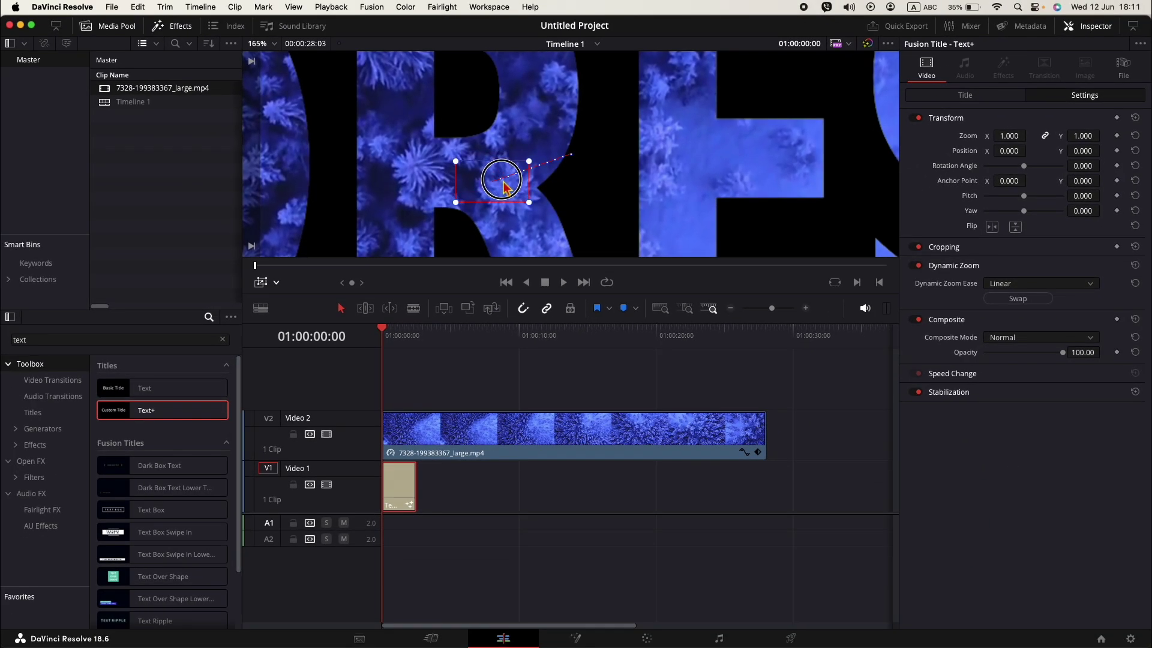
pyautogui.moveTo(504, 184); pyautogui.dragTo(502, 182)
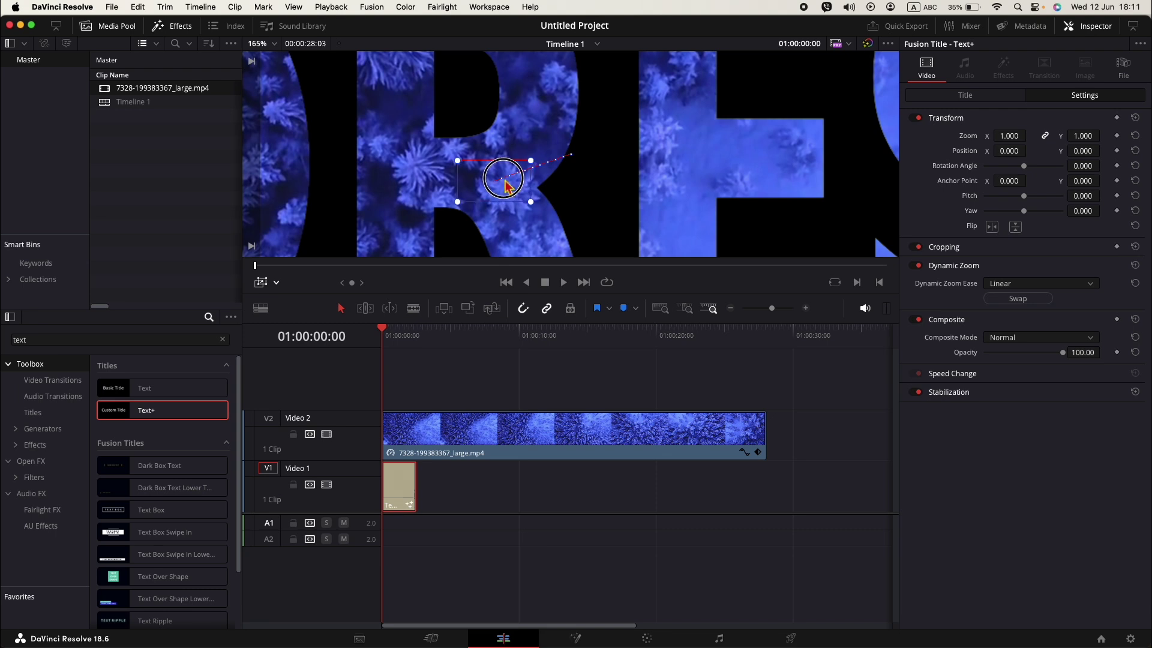
pyautogui.scroll(-5, 468, 189)
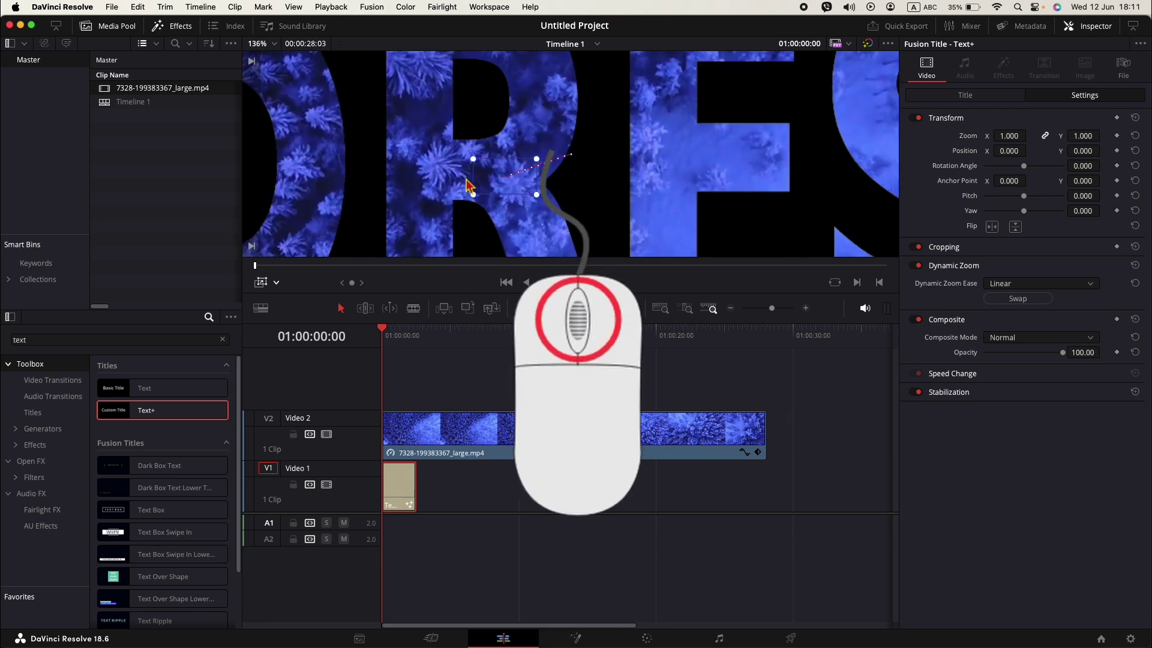
pyautogui.scroll(-5, 473, 189)
pyautogui.scroll(-5, 475, 188)
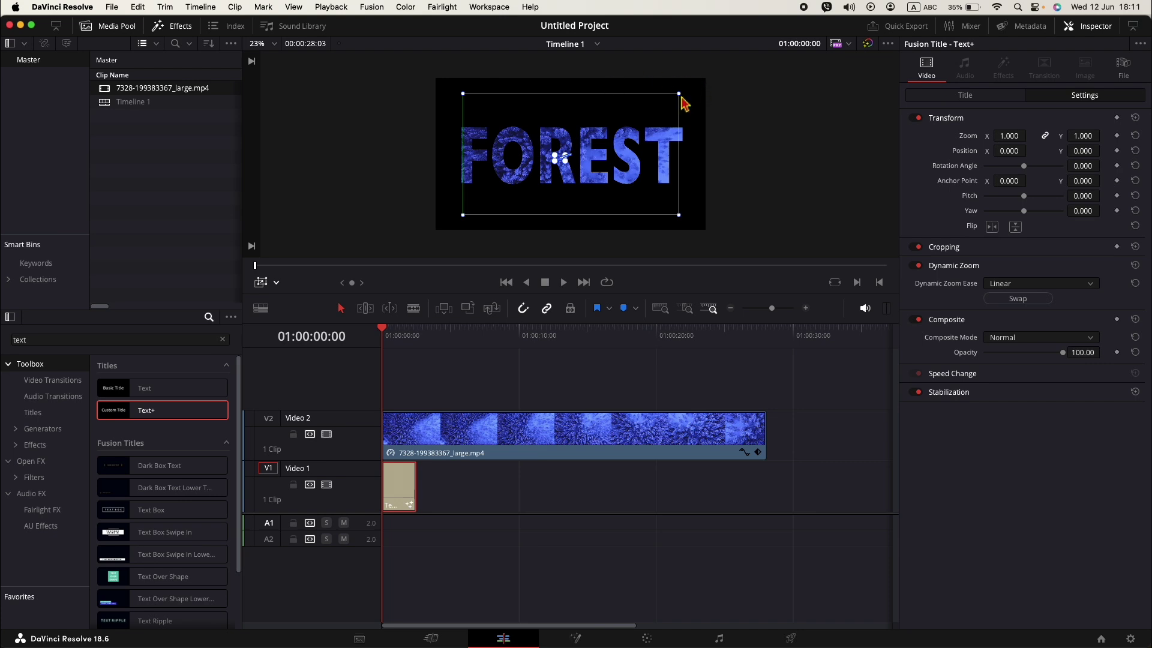
pyautogui.moveTo(679, 96); pyautogui.dragTo(706, 81)
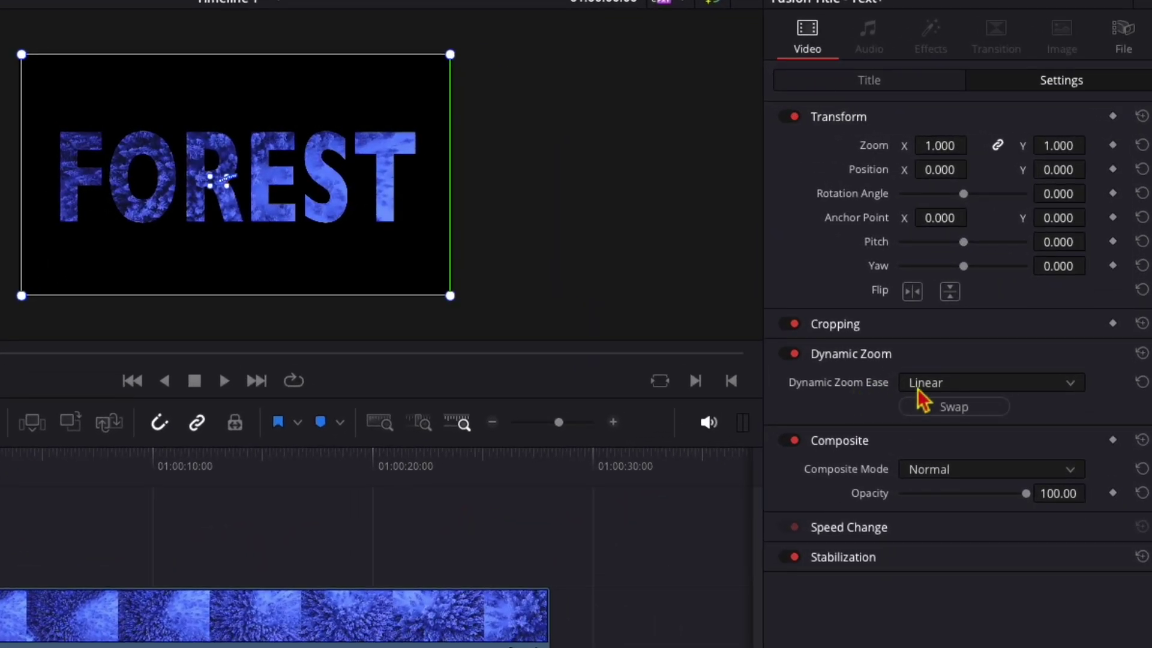
# - Set Dynamic Zoom Ease to Ease In and play back the zoom
pyautogui.click(925, 385)
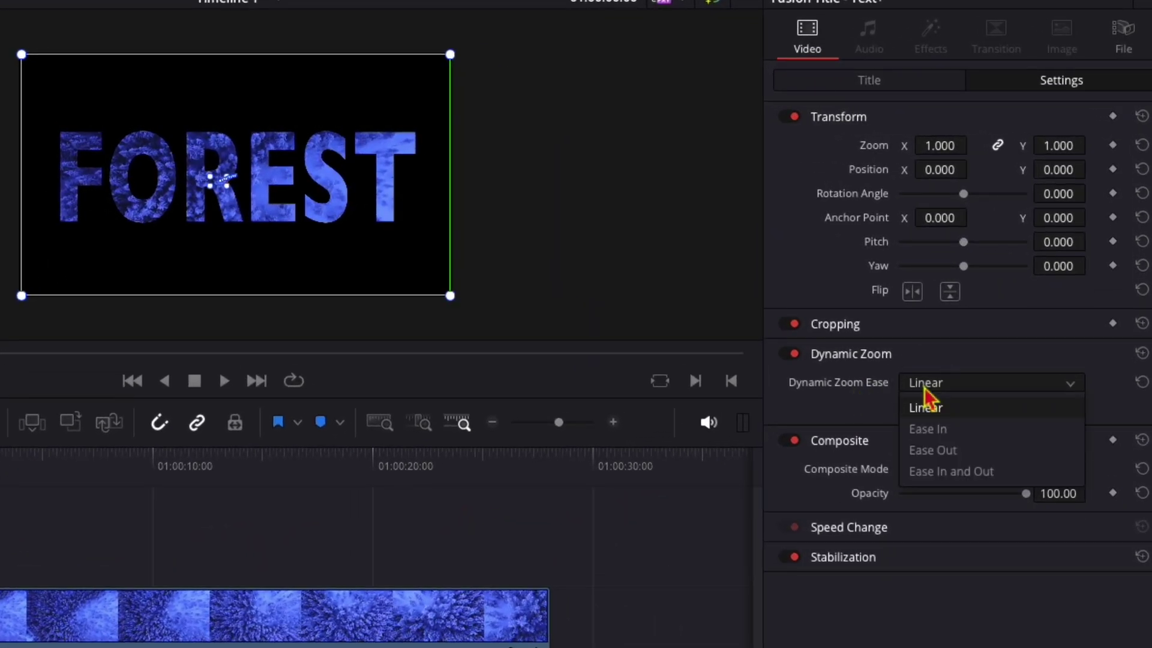
pyautogui.click(928, 430)
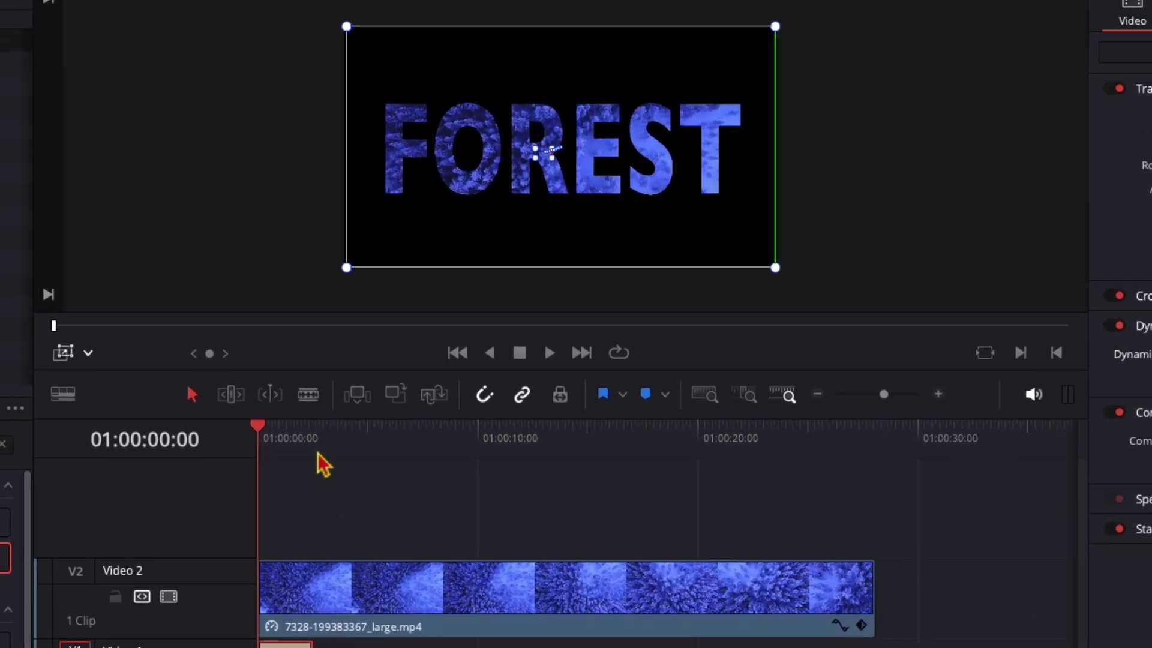
pyautogui.press('space')
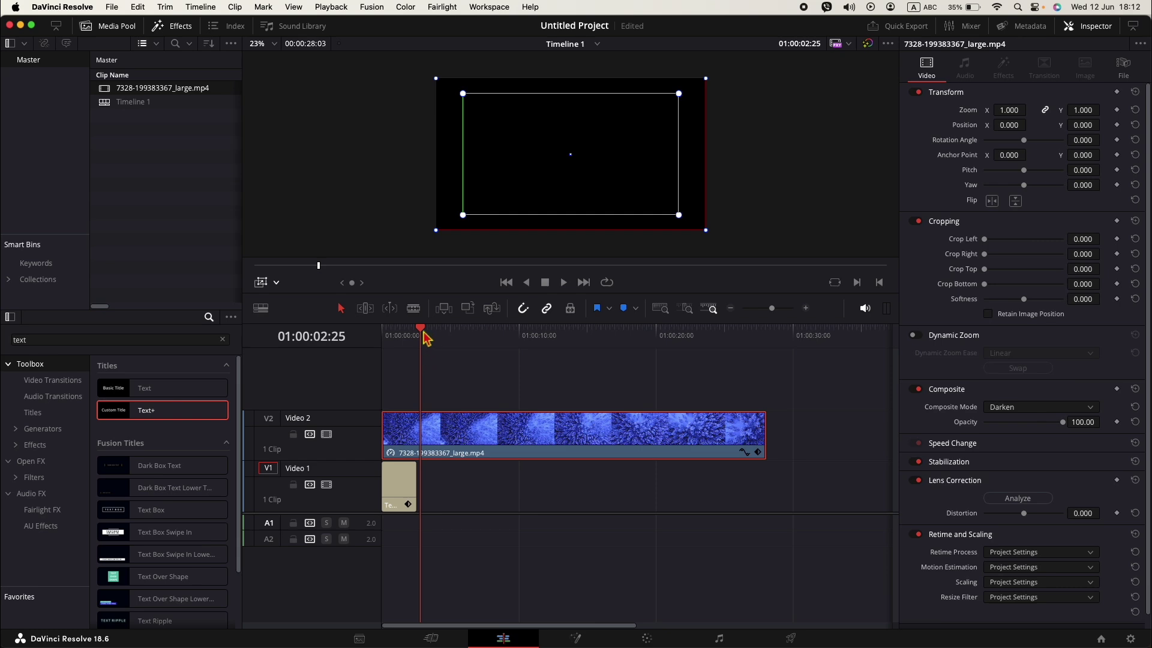
# - Blade-cut the V2 forest clip at 01:00:02:18
pyautogui.moveTo(425, 336); pyautogui.dragTo(419, 335)
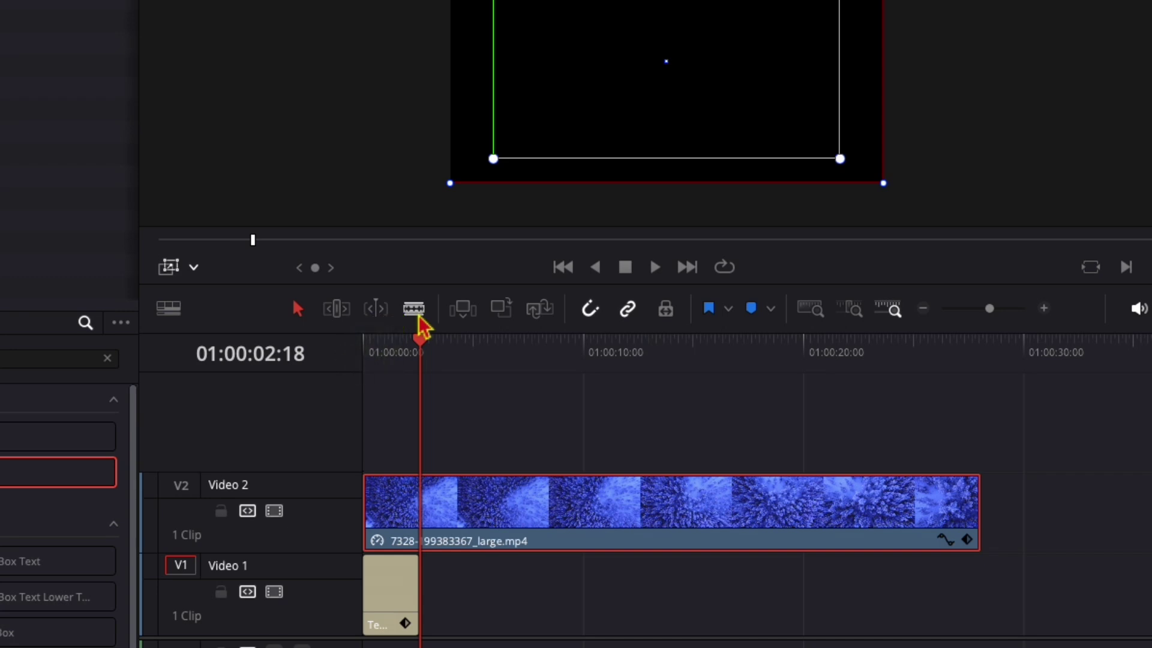
pyautogui.click(416, 311)
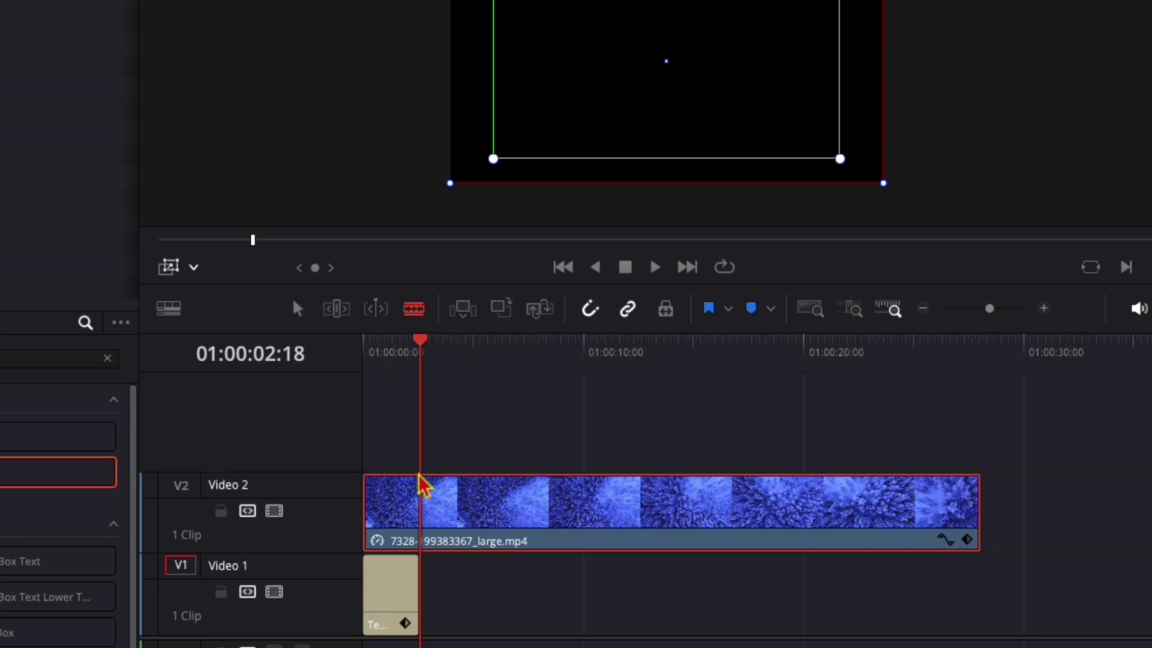
pyautogui.click(436, 490)
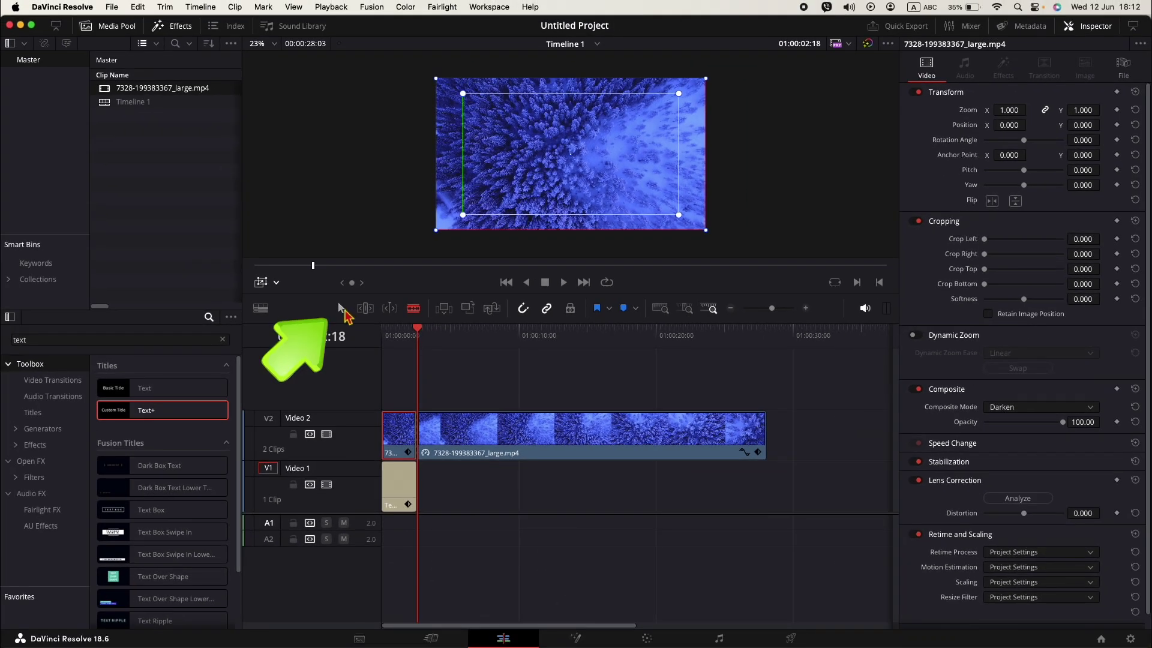
pyautogui.click(344, 310)
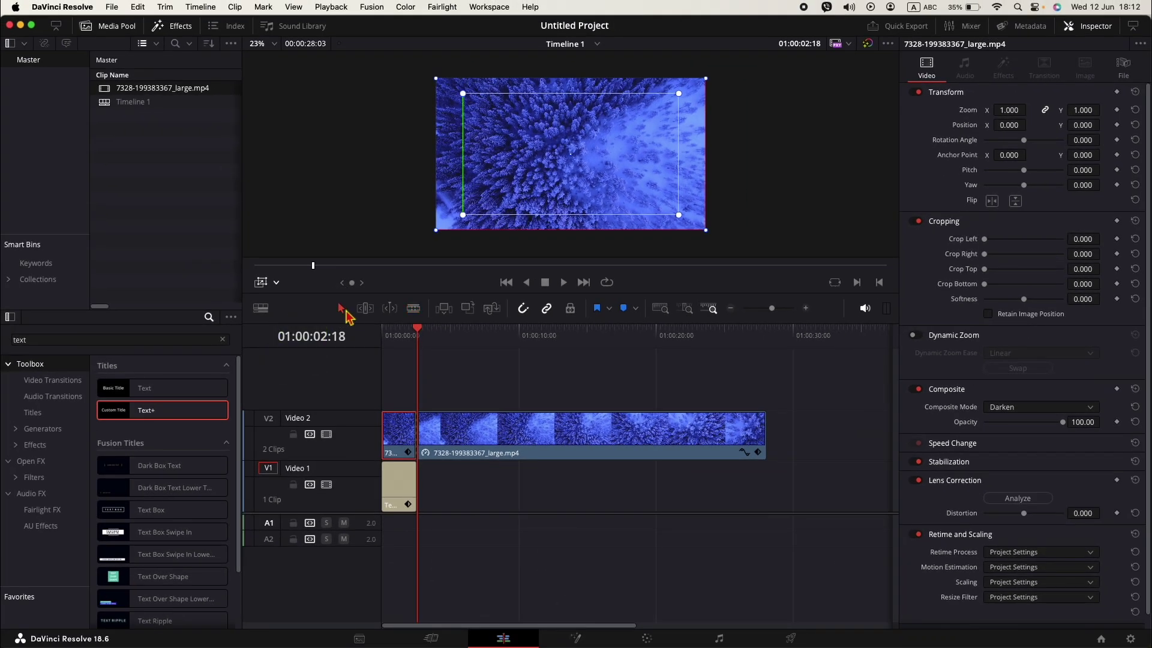
# - Set the later forest clip's Composite Mode to Normal
pyautogui.click(508, 437)
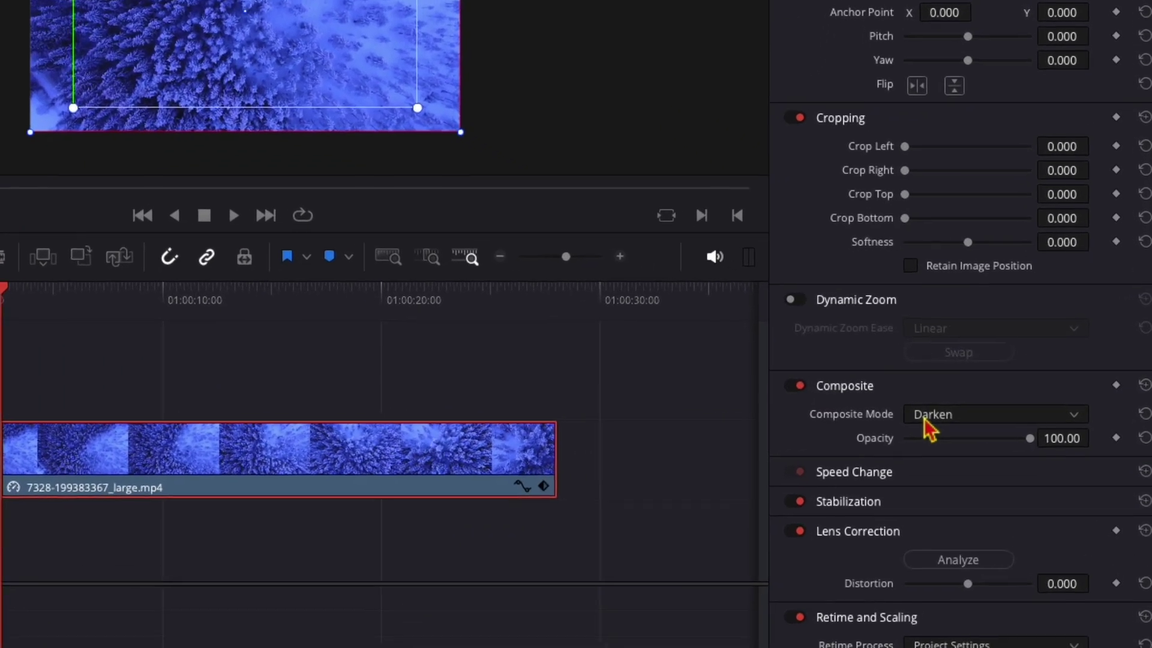
pyautogui.click(1013, 406)
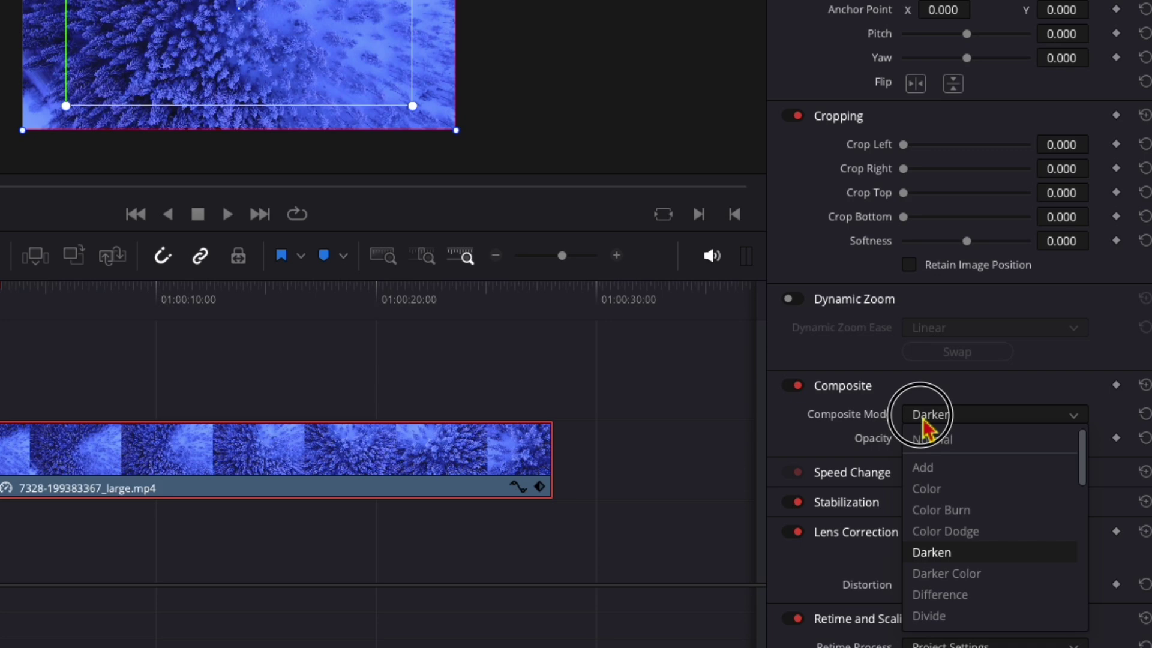
pyautogui.click(931, 440)
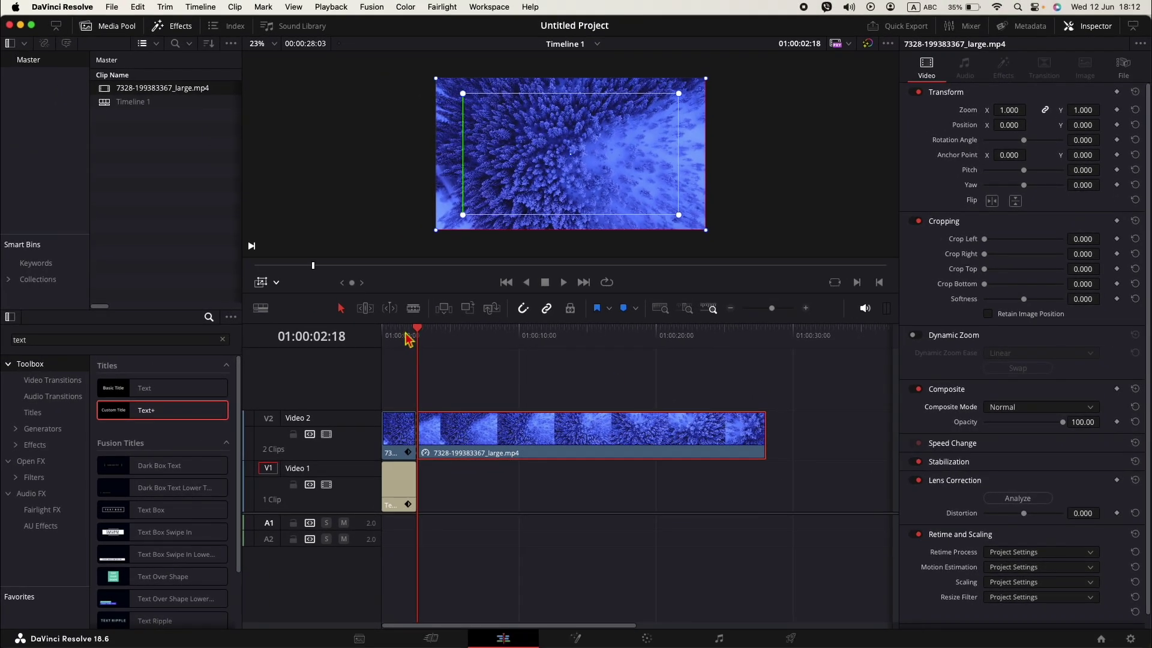
# - Return to the timeline start, turn off the transform overlay, and play the sequence
pyautogui.click(386, 339)
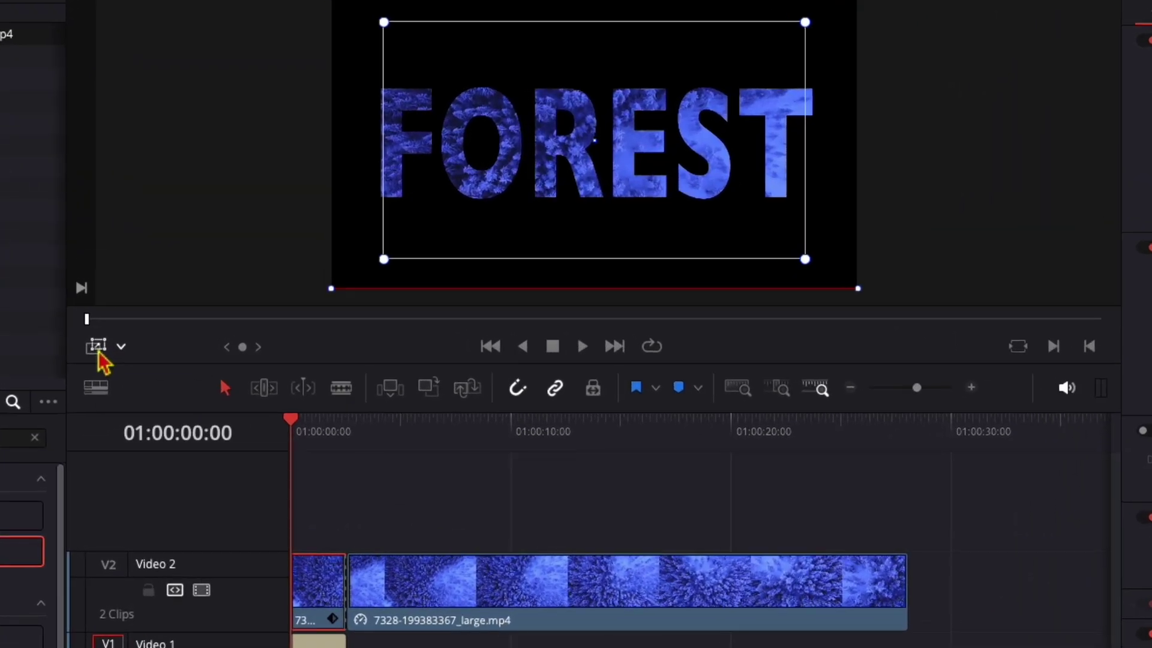
pyautogui.click(97, 347)
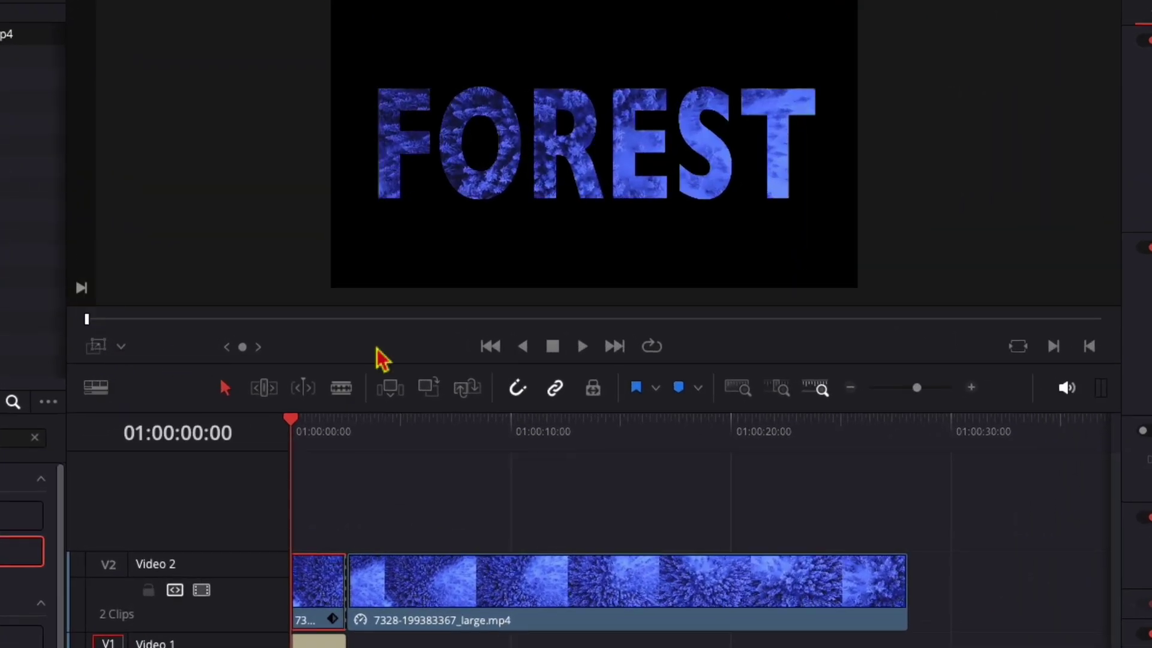
pyautogui.press('space')
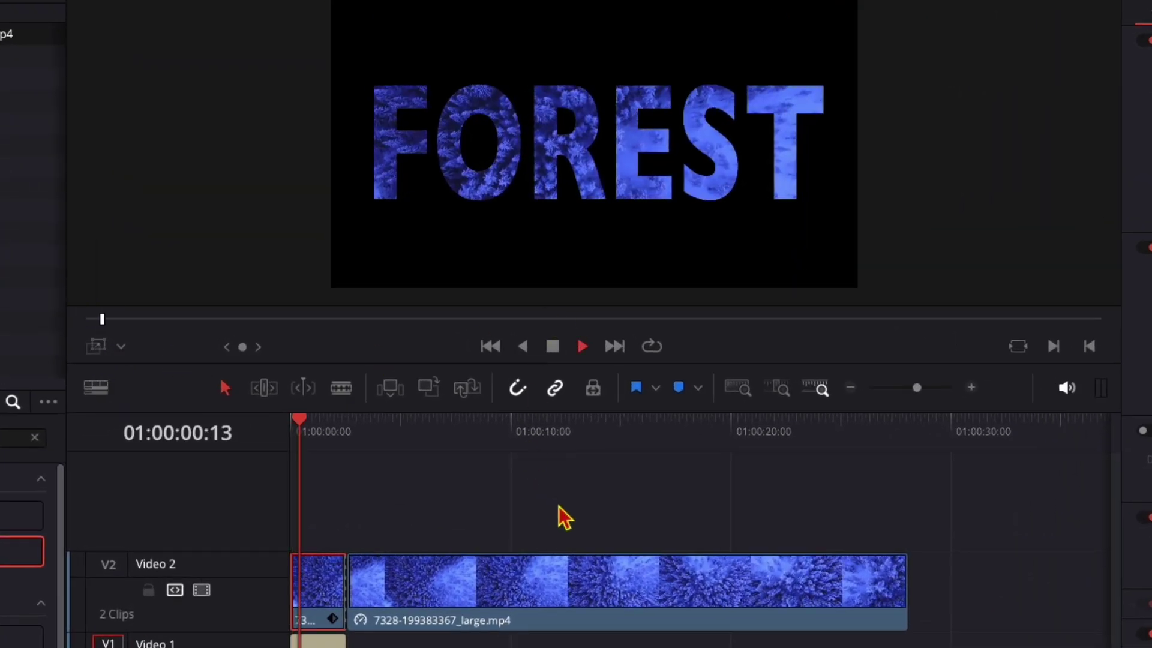